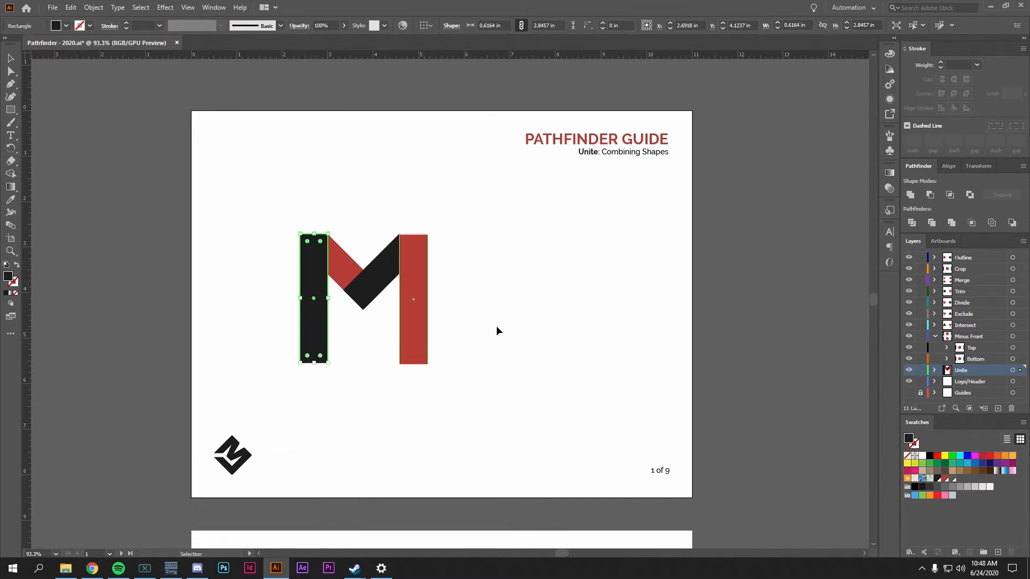
Unite the four overlapping shapes of the letter M into a single shape and deselect it.
{"action": "left_click", "coordinate": [911, 196]}
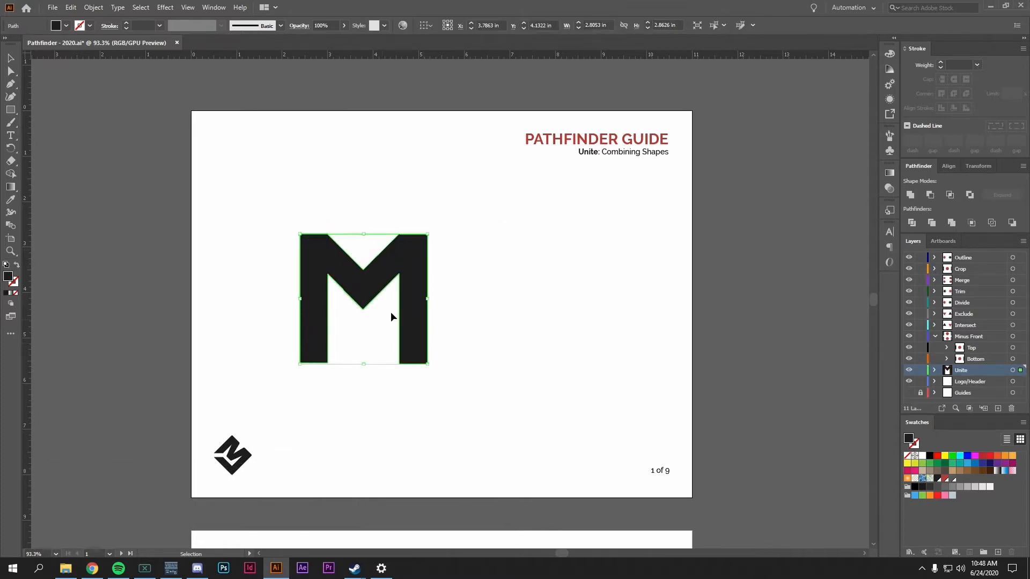
{"action": "left_click", "coordinate": [473, 273]}
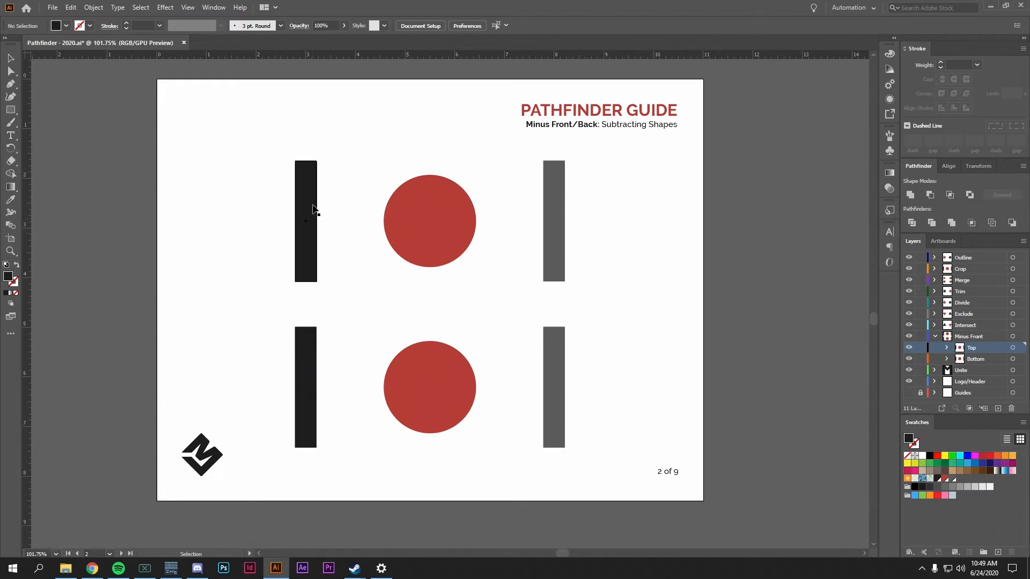
Centre the upper black bar over the upper red circle and lay the grey bar horizontally across both, with smart guides toggled.
{"action": "left_click_drag", "start_coordinate": [314, 209], "coordinate": [438, 209]}
{"action": "left_click", "coordinate": [555, 209]}
{"action": "left_click_drag", "start_coordinate": [571, 157], "coordinate": [651, 232]}
{"action": "left_click_drag", "start_coordinate": [585, 222], "coordinate": [461, 224]}
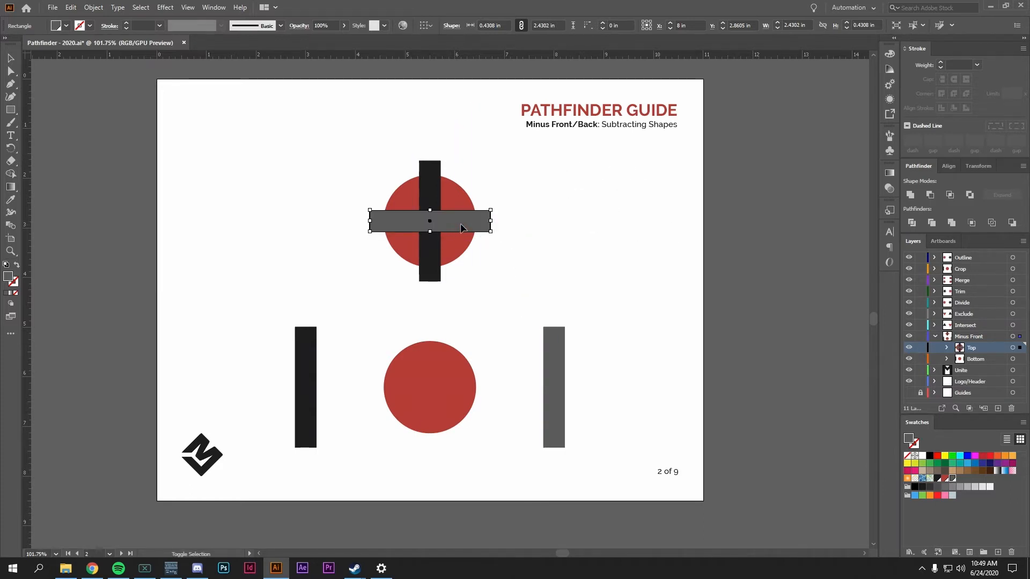
{"action": "key", "text": "ctrl+u"}
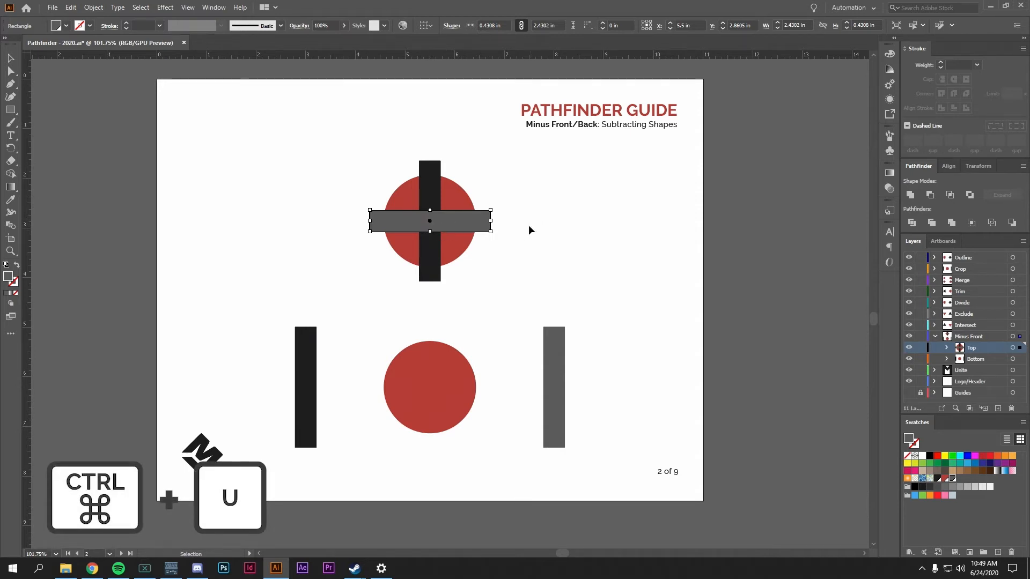
Try Minus Front on the upper red circle and its two bars, and undo it to inspect the circle behind them.
{"action": "left_click_drag", "start_coordinate": [544, 278], "coordinate": [327, 172]}
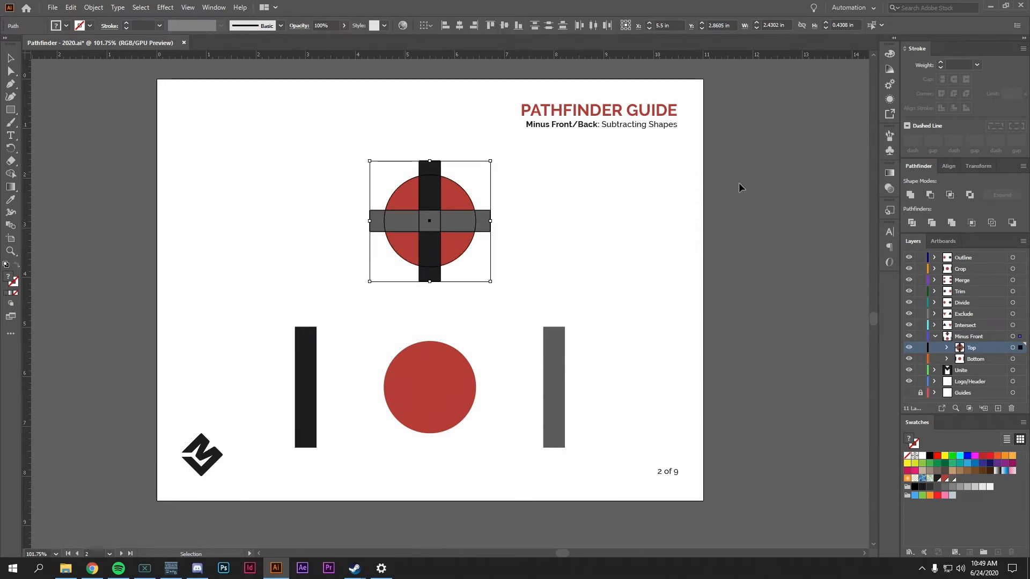
{"action": "left_click", "coordinate": [930, 196]}
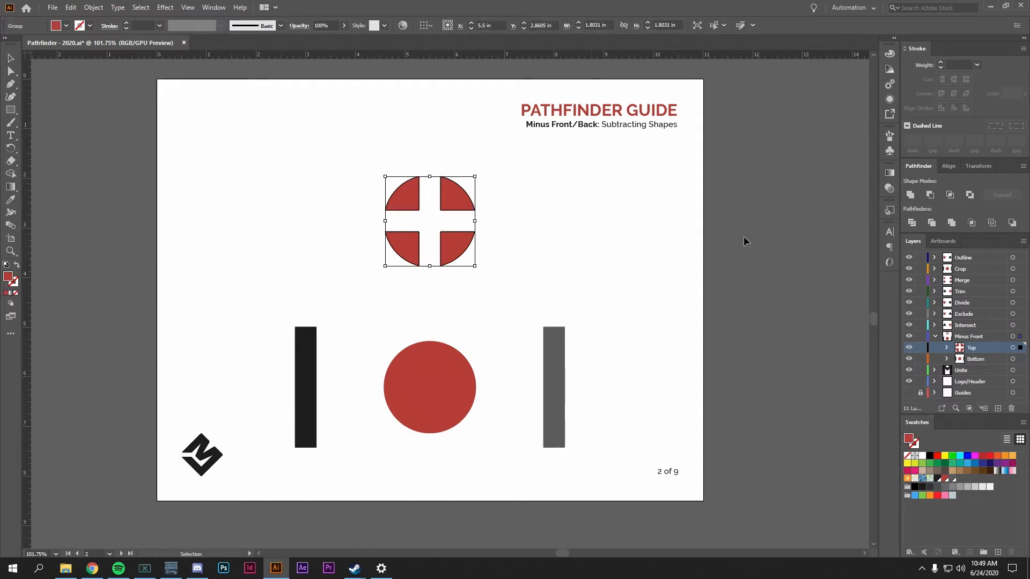
{"action": "left_click", "coordinate": [542, 236]}
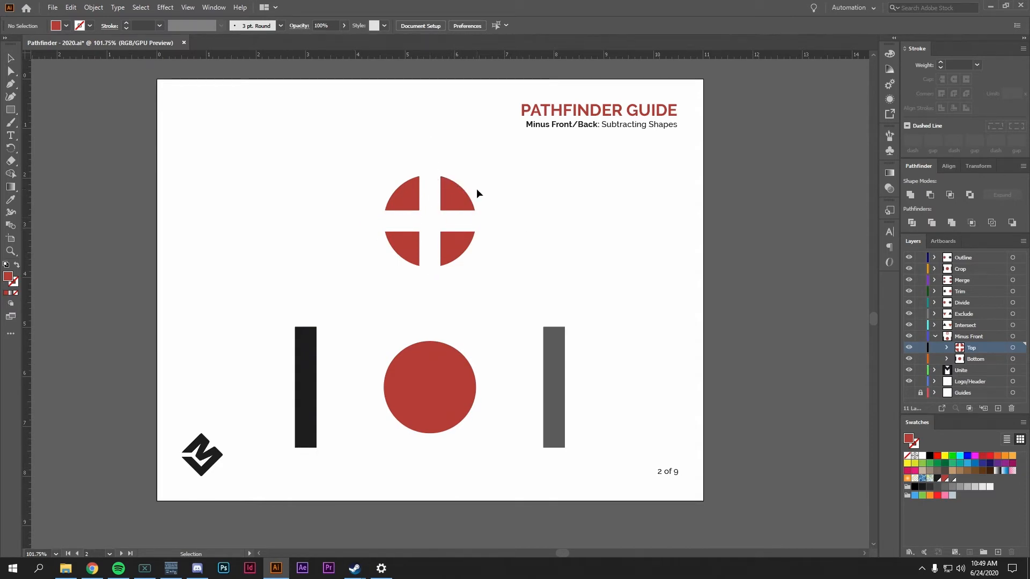
{"action": "key", "text": "ctrl+z"}
{"action": "left_click", "coordinate": [519, 273]}
{"action": "left_click", "coordinate": [454, 200]}
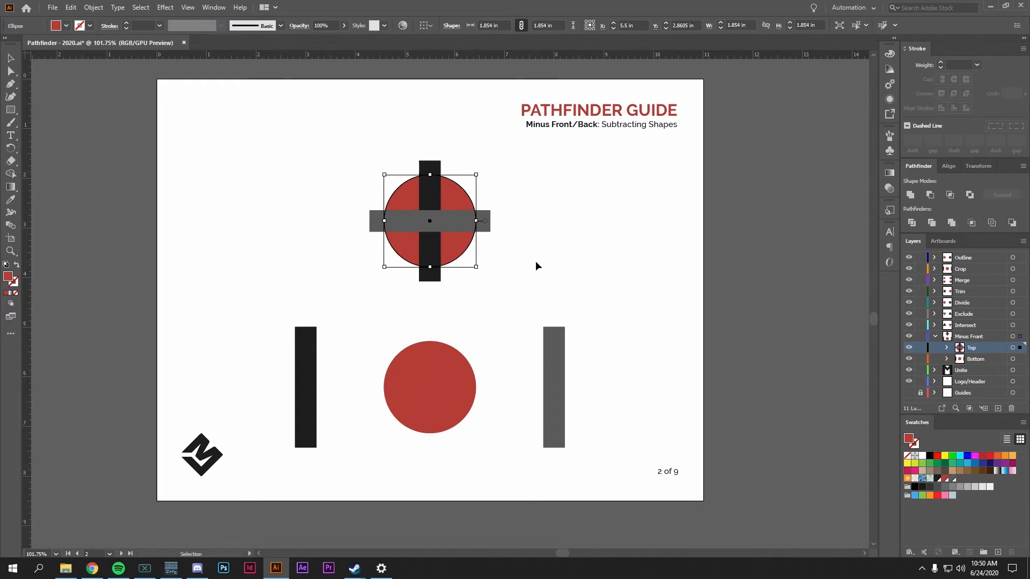
Subtract the black and grey bars from the upper red circle with Minus Front.
{"action": "left_click_drag", "start_coordinate": [536, 275], "coordinate": [337, 161]}
{"action": "left_click", "coordinate": [930, 198]}
{"action": "left_click", "coordinate": [406, 167]}
Centre the lower black bar over the lower red circle and lay the grey bar horizontally across both.
{"action": "left_click_drag", "start_coordinate": [315, 378], "coordinate": [439, 372]}
{"action": "left_click", "coordinate": [563, 357]}
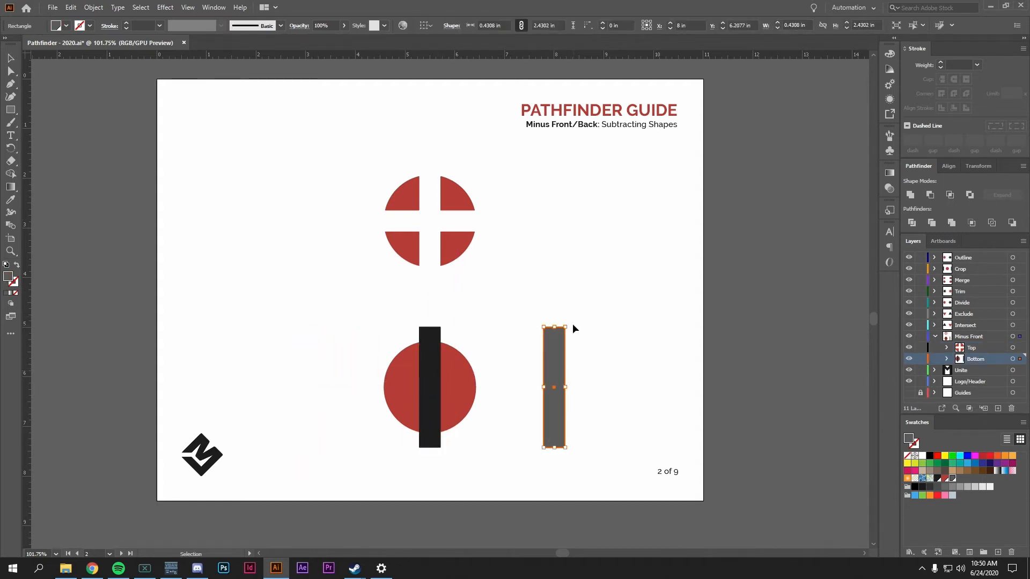
{"action": "left_click_drag", "start_coordinate": [568, 324], "coordinate": [465, 390]}
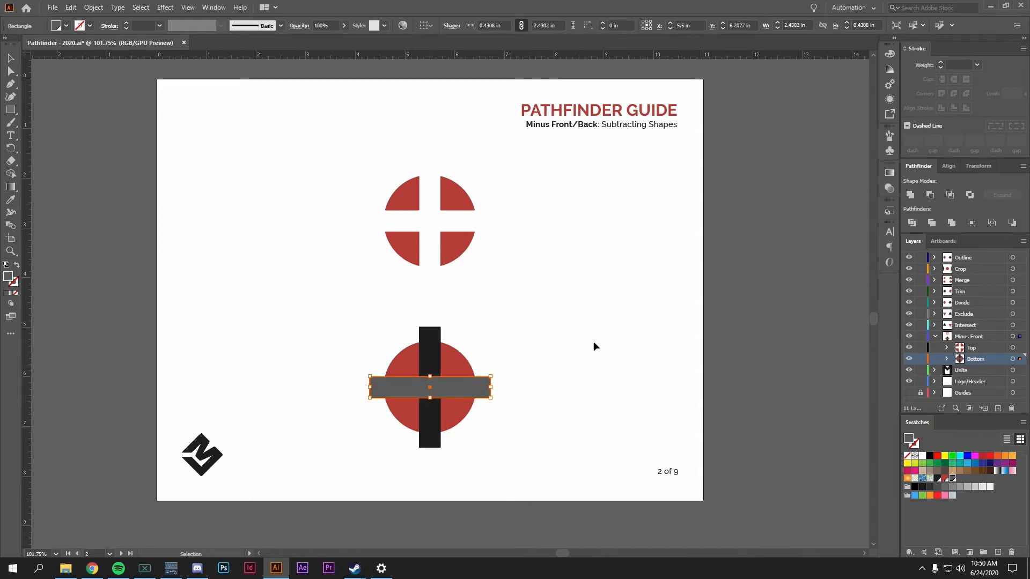
Try Minus Back on the lower circle and its two bars, and undo it to inspect the front grey bar.
{"action": "left_click_drag", "start_coordinate": [553, 439], "coordinate": [366, 355]}
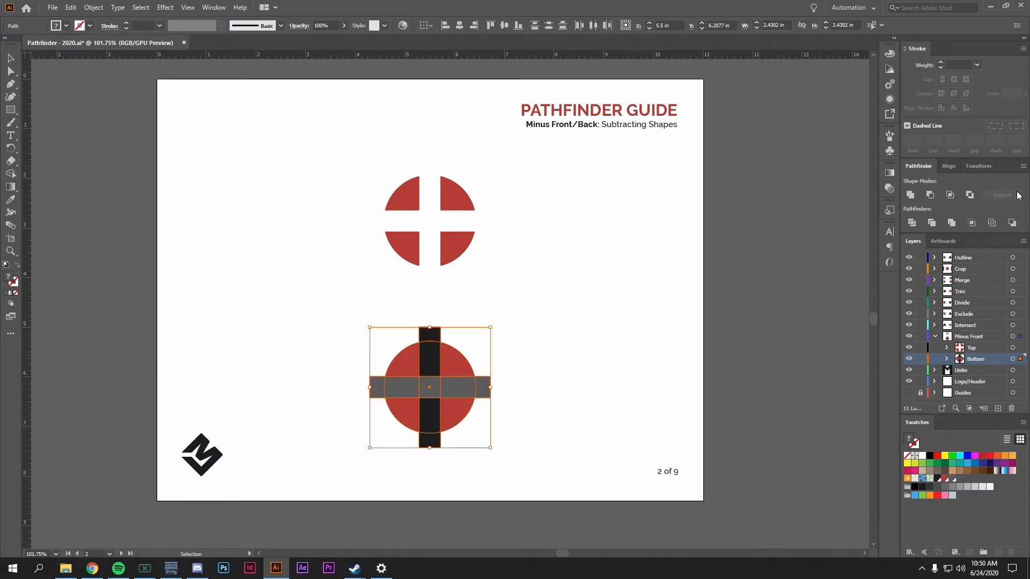
{"action": "left_click", "coordinate": [1012, 222]}
{"action": "left_click", "coordinate": [504, 407]}
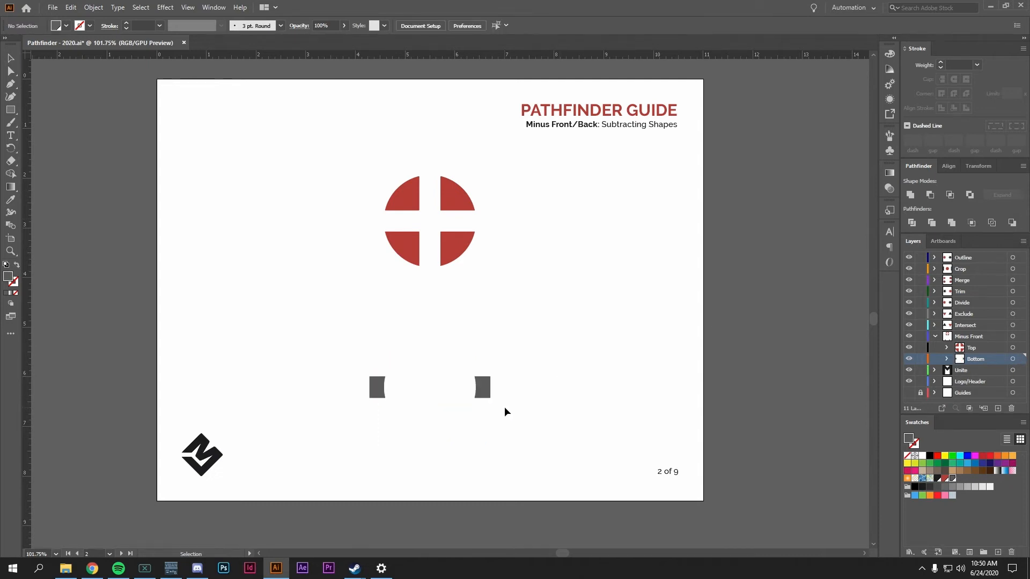
{"action": "key", "text": "ctrl+z"}
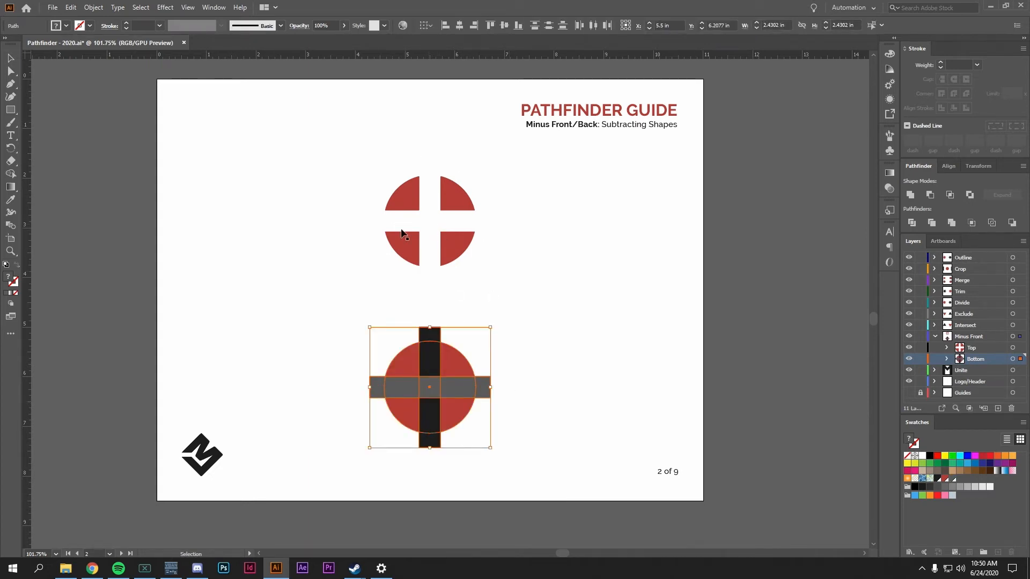
{"action": "left_click", "coordinate": [497, 399]}
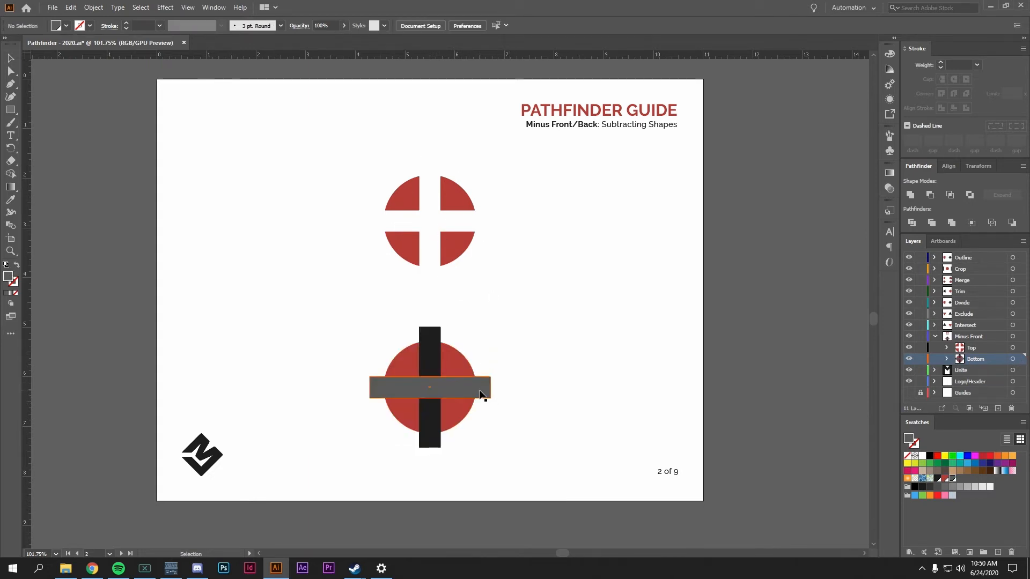
{"action": "left_click", "coordinate": [477, 392]}
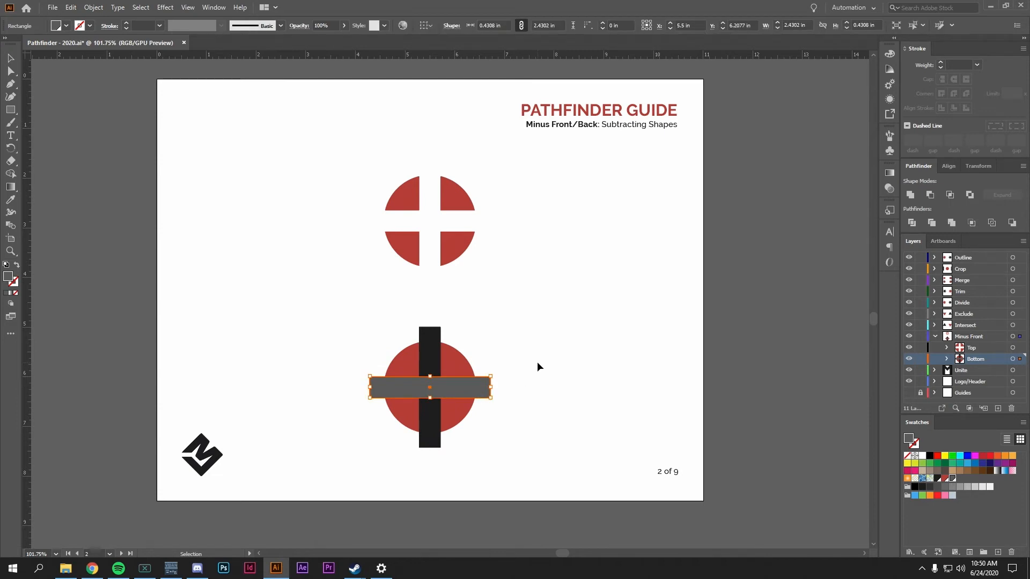
Subtract the lower red circle and the black bar from the grey bar with Minus Back.
{"action": "left_click_drag", "start_coordinate": [527, 437], "coordinate": [294, 329]}
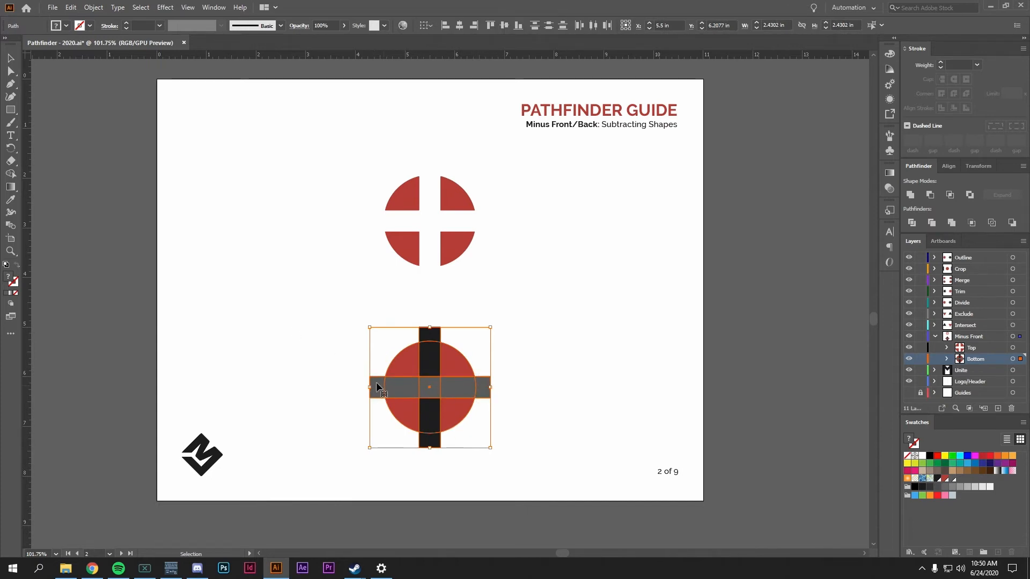
{"action": "left_click", "coordinate": [1012, 222]}
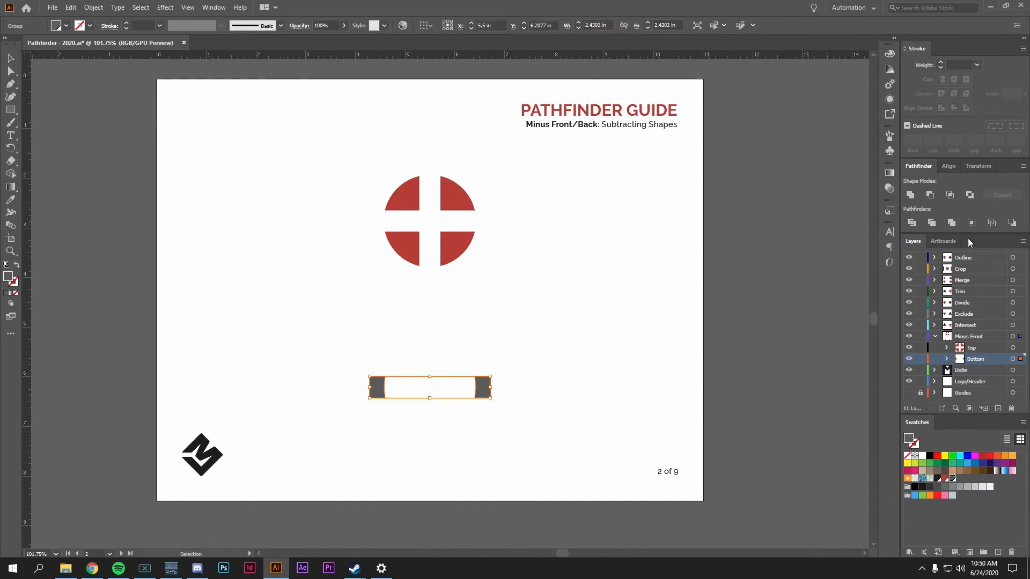
{"action": "left_click", "coordinate": [604, 405]}
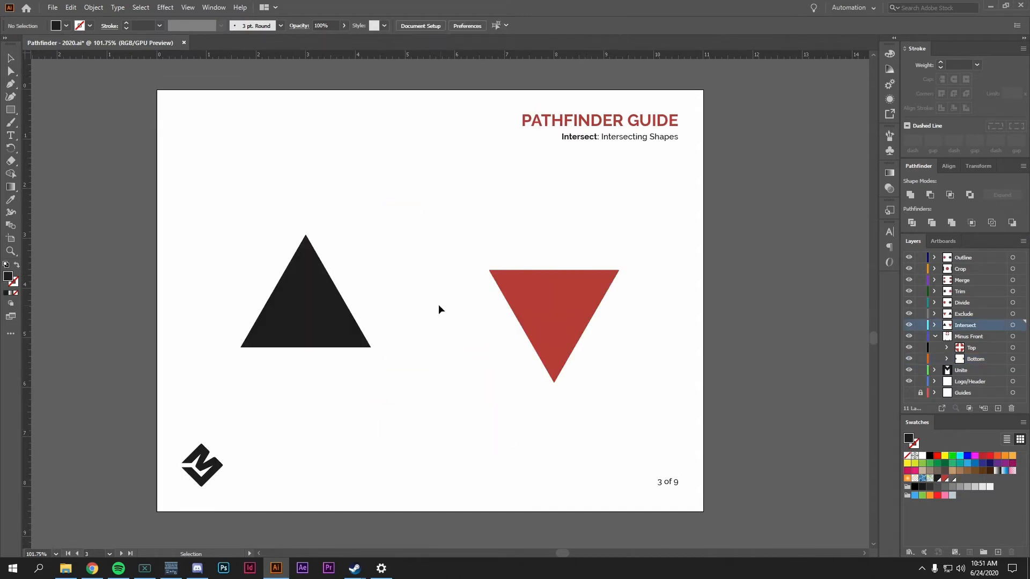
Centre the black and red triangles on the Intersect artboard over each other to form a six-pointed star.
{"action": "left_click_drag", "start_coordinate": [327, 305], "coordinate": [454, 305]}
{"action": "left_click_drag", "start_coordinate": [589, 293], "coordinate": [466, 294]}
{"action": "left_click", "coordinate": [563, 315]}
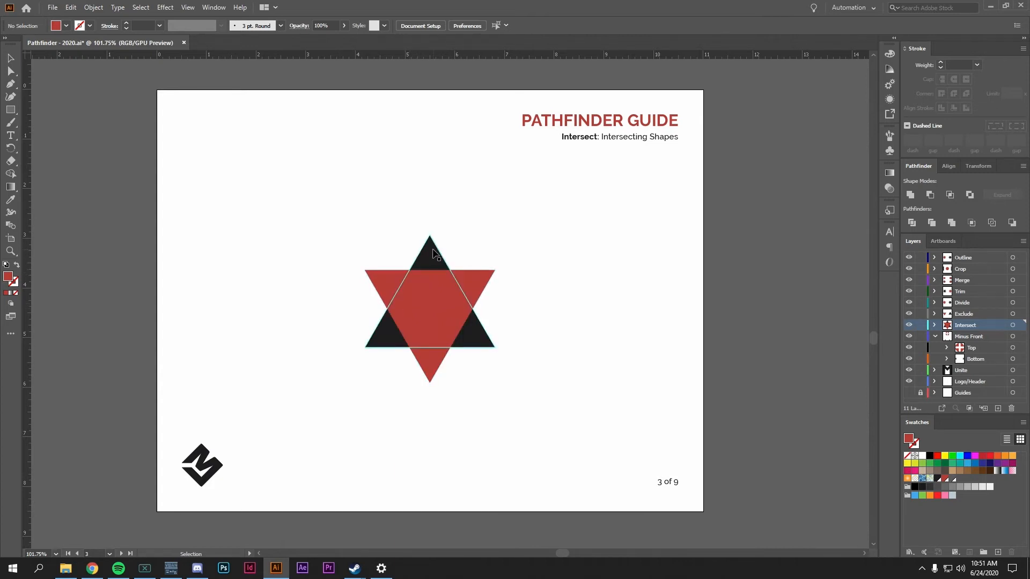
Try Intersect on the two overlapping triangles with the red one in front, and undo it.
{"action": "left_click_drag", "start_coordinate": [567, 387], "coordinate": [331, 240]}
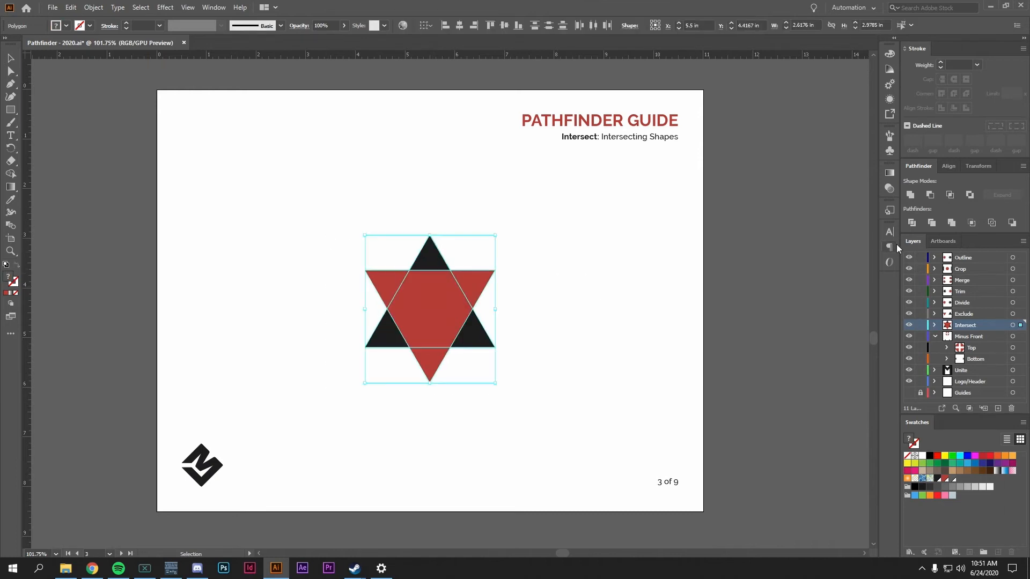
{"action": "left_click", "coordinate": [950, 197]}
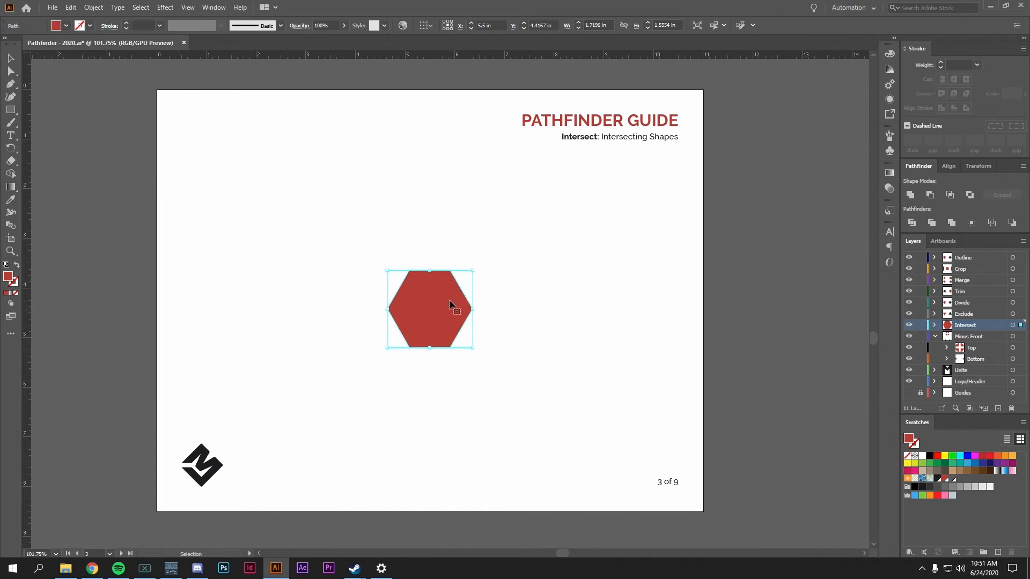
{"action": "key", "text": "ctrl+z"}
{"action": "left_click", "coordinate": [585, 407]}
Bring the black triangle to the front of the red triangle on the Intersect artboard.
{"action": "left_click", "coordinate": [488, 343]}
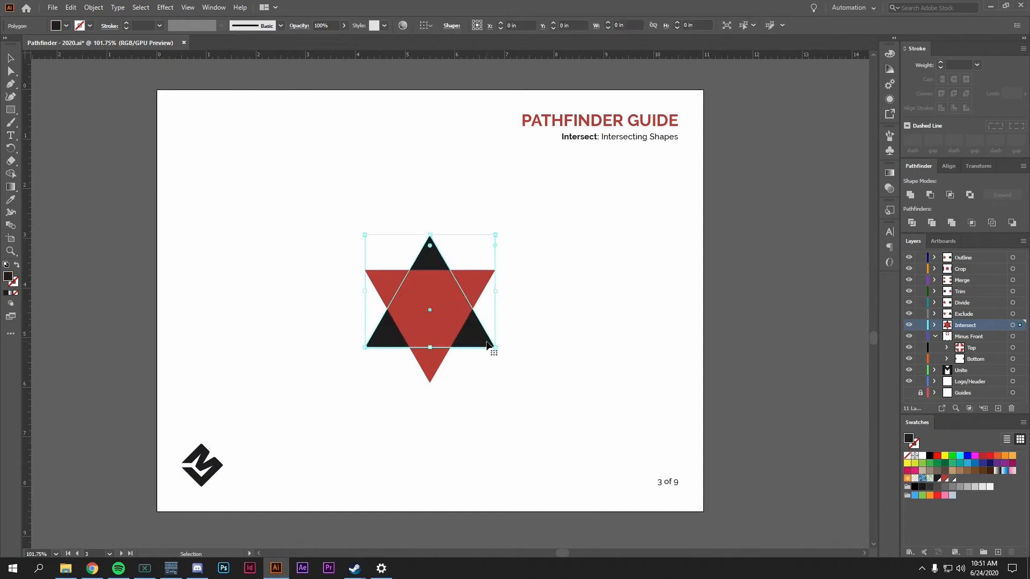
{"action": "key", "text": "a"}
{"action": "key", "text": "ctrl+shift+bracketright"}
{"action": "key", "text": "v"}
Intersect the two stacked triangles so that only their overlapping area is kept.
{"action": "left_click_drag", "start_coordinate": [552, 425], "coordinate": [307, 215]}
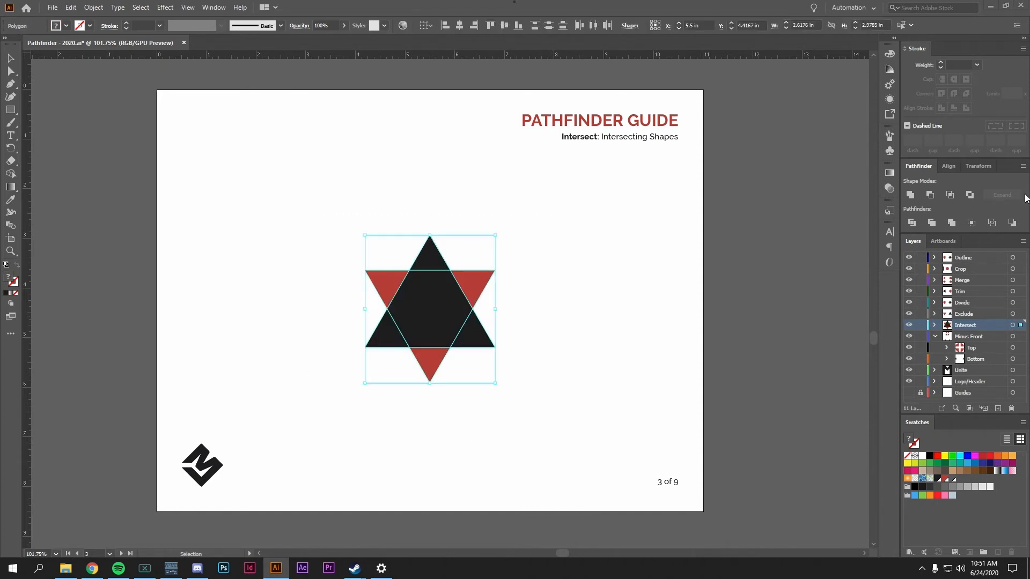
{"action": "left_click", "coordinate": [951, 195]}
{"action": "left_click", "coordinate": [537, 347]}
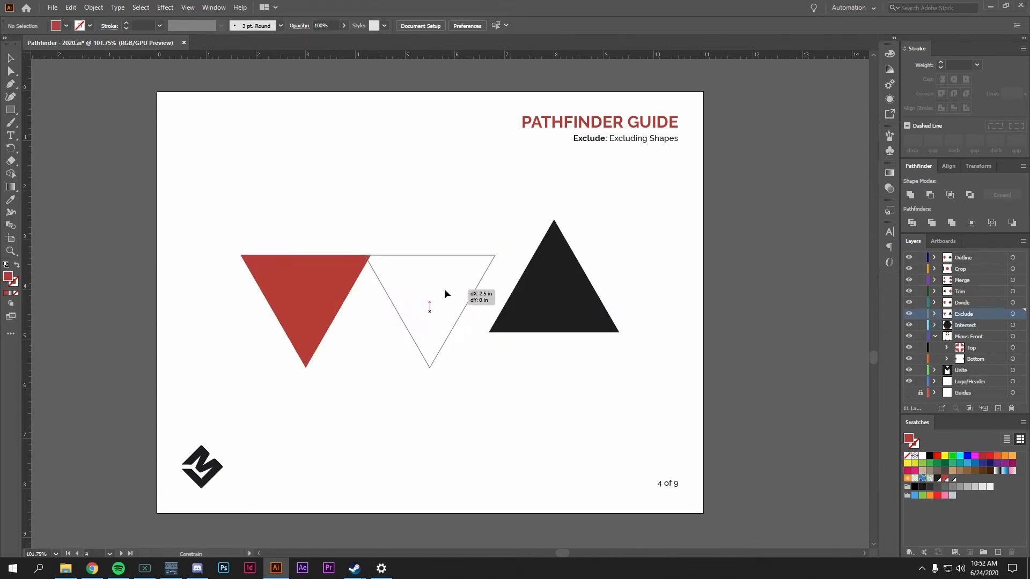
Centre the black triangle over the red one on the Exclude artboard and cut out their overlap with Exclude.
{"action": "left_click_drag", "start_coordinate": [445, 291], "coordinate": [445, 291]}
{"action": "left_click_drag", "start_coordinate": [566, 291], "coordinate": [440, 295]}
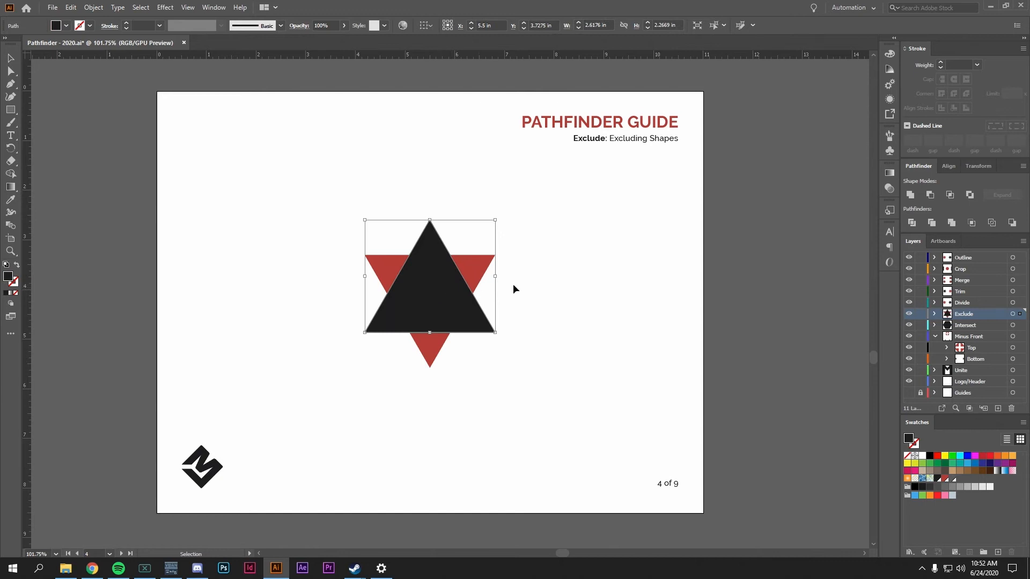
{"action": "left_click", "coordinate": [498, 304]}
{"action": "left_click_drag", "start_coordinate": [538, 365], "coordinate": [315, 203]}
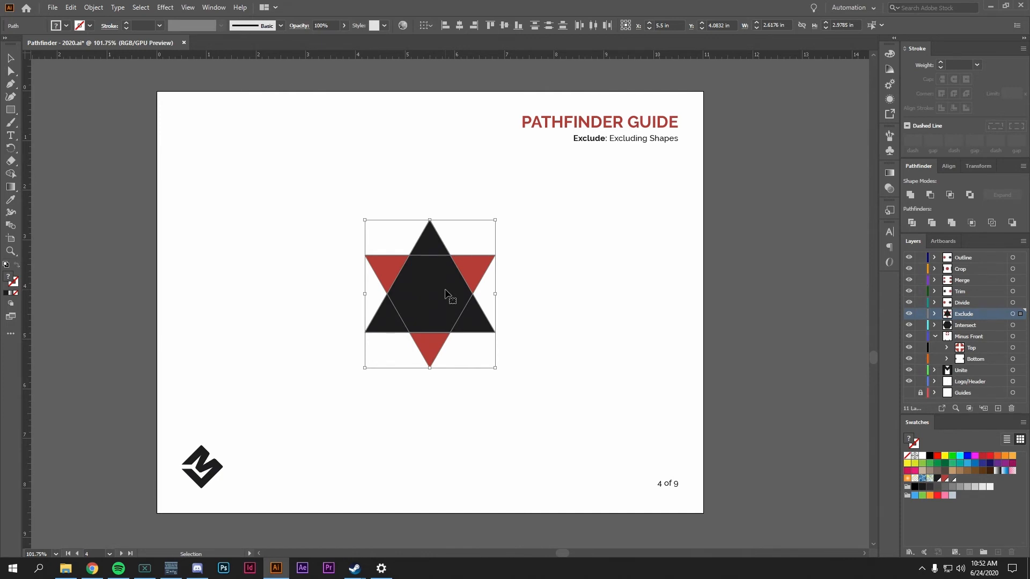
{"action": "left_click", "coordinate": [970, 195]}
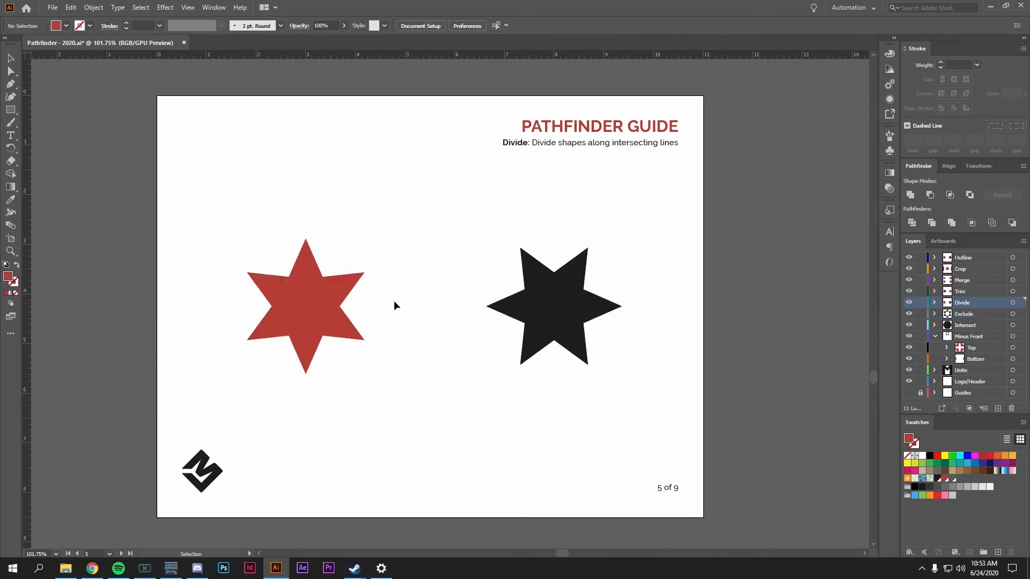
Centre the red star on the Divide artboard and place the black star on top of it.
{"action": "left_click_drag", "start_coordinate": [306, 302], "coordinate": [432, 302]}
{"action": "left_click_drag", "start_coordinate": [556, 314], "coordinate": [439, 313]}
{"action": "left_click", "coordinate": [527, 365]}
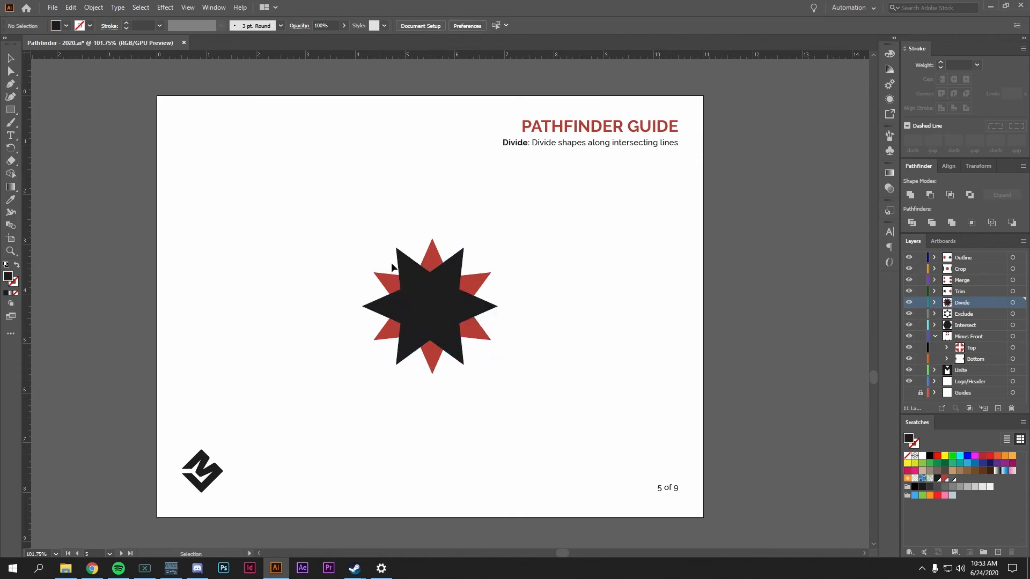
Divide the two overlapping stars along their intersecting lines.
{"action": "left_click_drag", "start_coordinate": [525, 316], "coordinate": [467, 301]}
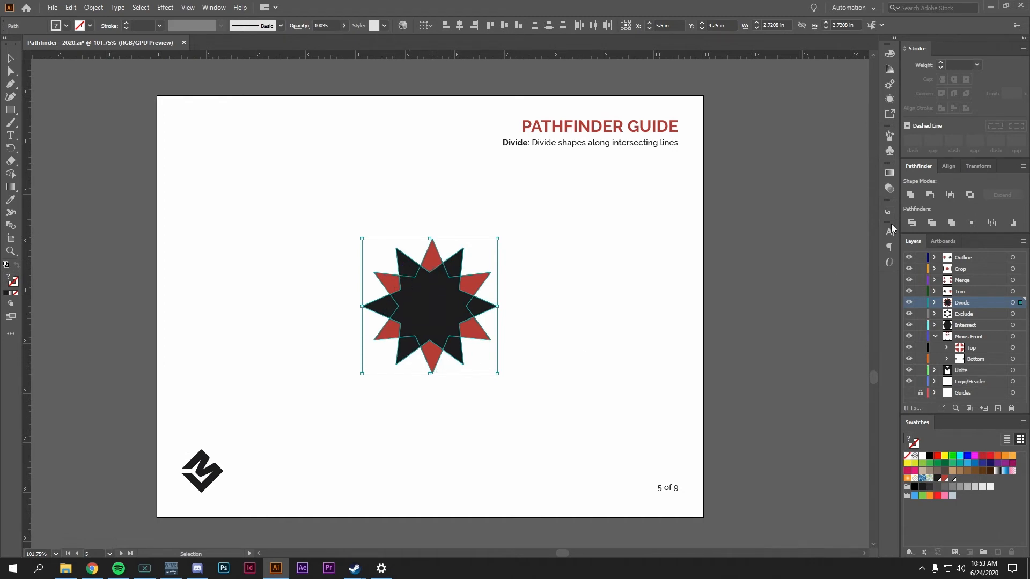
{"action": "left_click", "coordinate": [915, 224]}
{"action": "left_click", "coordinate": [585, 300]}
{"action": "left_click_drag", "start_coordinate": [298, 210], "coordinate": [294, 208]}
{"action": "left_click", "coordinate": [603, 358]}
Pull the centre piece and several outer points of the divided stars apart to separate the pieces.
{"action": "left_click", "coordinate": [412, 305]}
{"action": "left_click_drag", "start_coordinate": [564, 396], "coordinate": [324, 230]}
{"action": "key", "text": "ctrl"}
{"action": "left_click", "coordinate": [586, 345]}
{"action": "left_click_drag", "start_coordinate": [436, 315], "coordinate": [594, 310]}
{"action": "left_click_drag", "start_coordinate": [477, 283], "coordinate": [523, 248]}
{"action": "left_click_drag", "start_coordinate": [459, 263], "coordinate": [489, 227]}
{"action": "left_click_drag", "start_coordinate": [432, 260], "coordinate": [348, 206]}
{"action": "left_click_drag", "start_coordinate": [409, 346], "coordinate": [357, 346]}
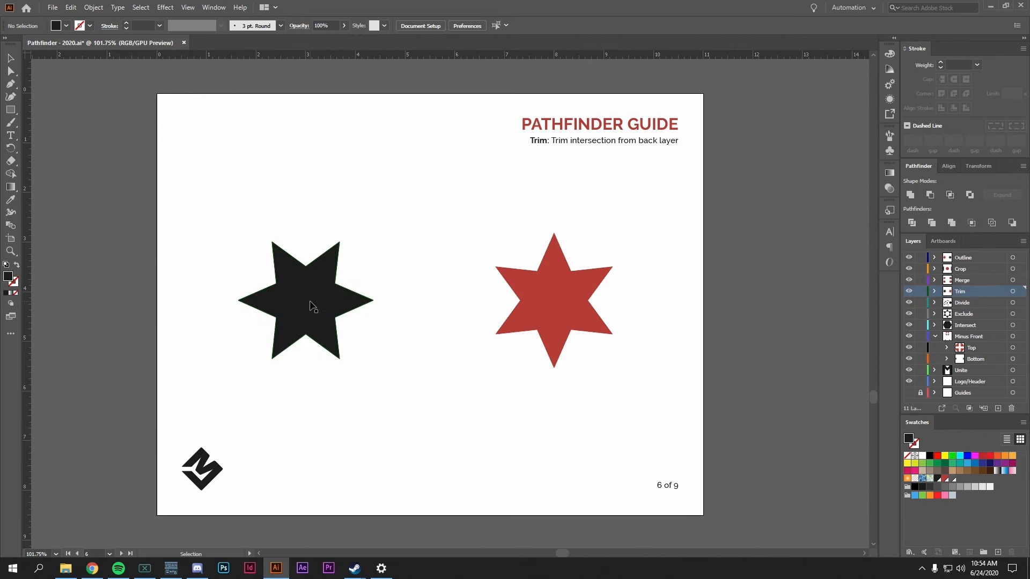
Centre the red star over the black star on the Trim artboard and trim the overlap from the black star.
{"action": "left_click_drag", "start_coordinate": [310, 303], "coordinate": [434, 303]}
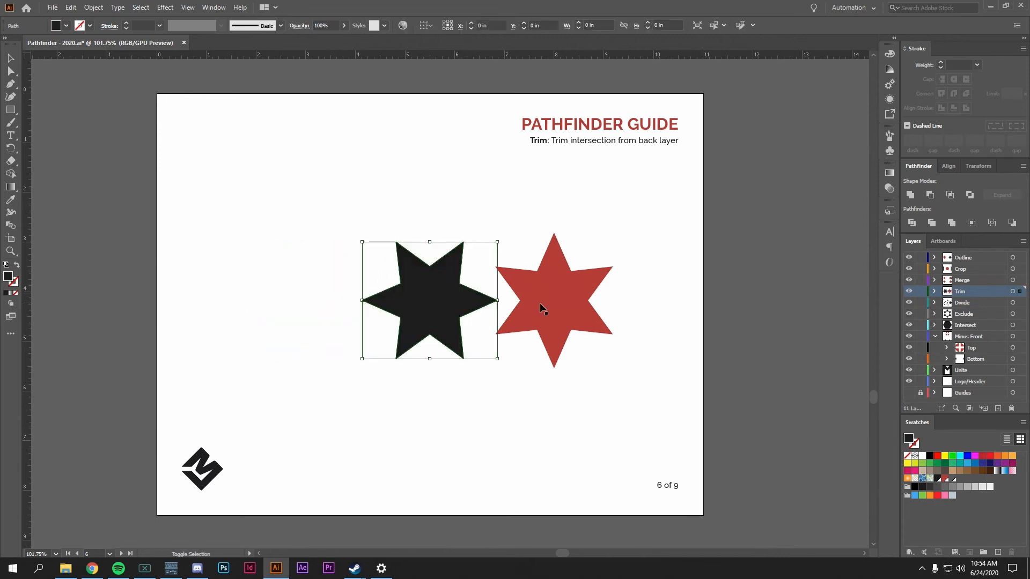
{"action": "left_click_drag", "start_coordinate": [571, 310], "coordinate": [447, 310]}
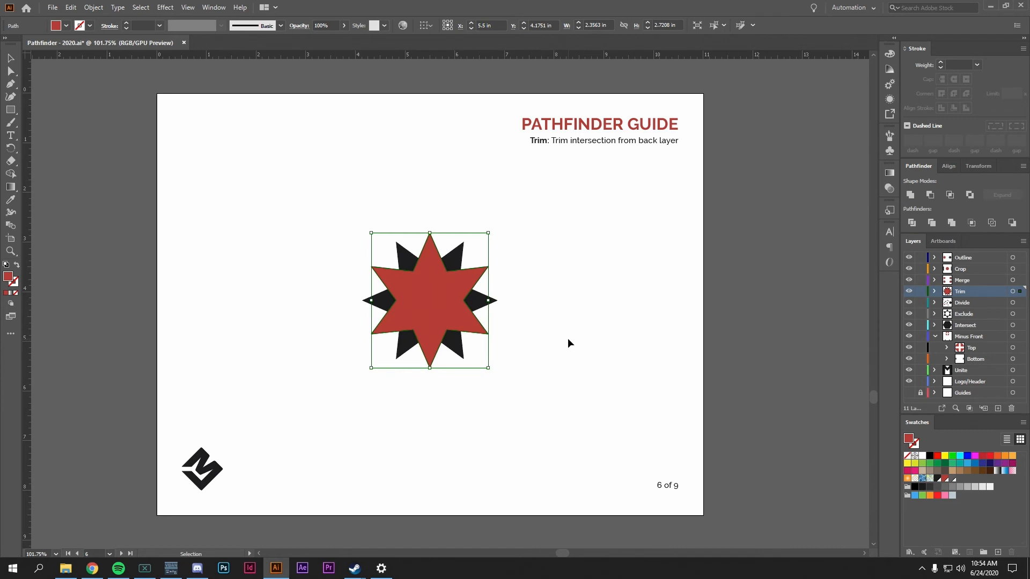
{"action": "left_click_drag", "start_coordinate": [561, 379], "coordinate": [339, 211]}
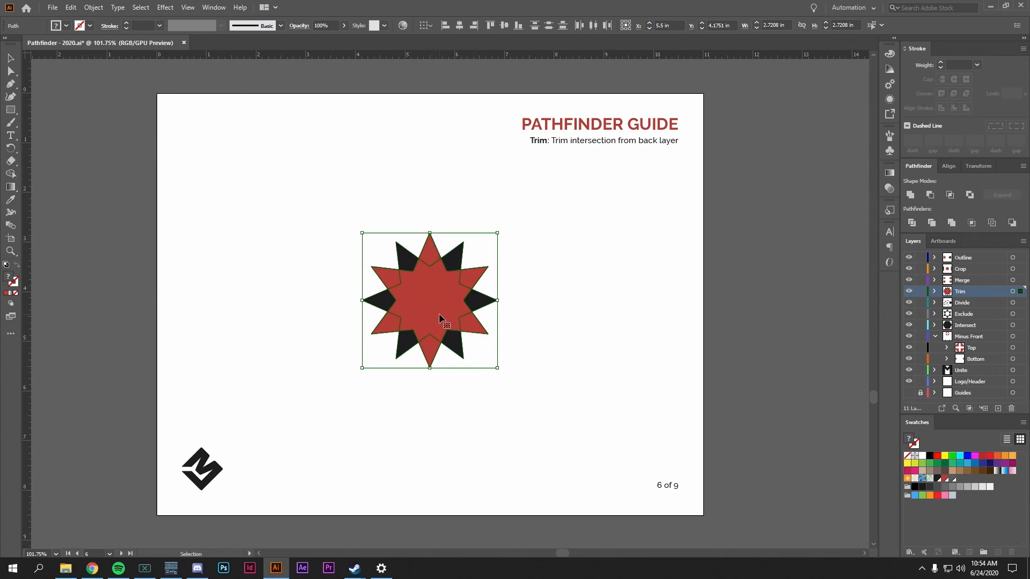
{"action": "left_click", "coordinate": [931, 223]}
{"action": "left_click", "coordinate": [553, 320]}
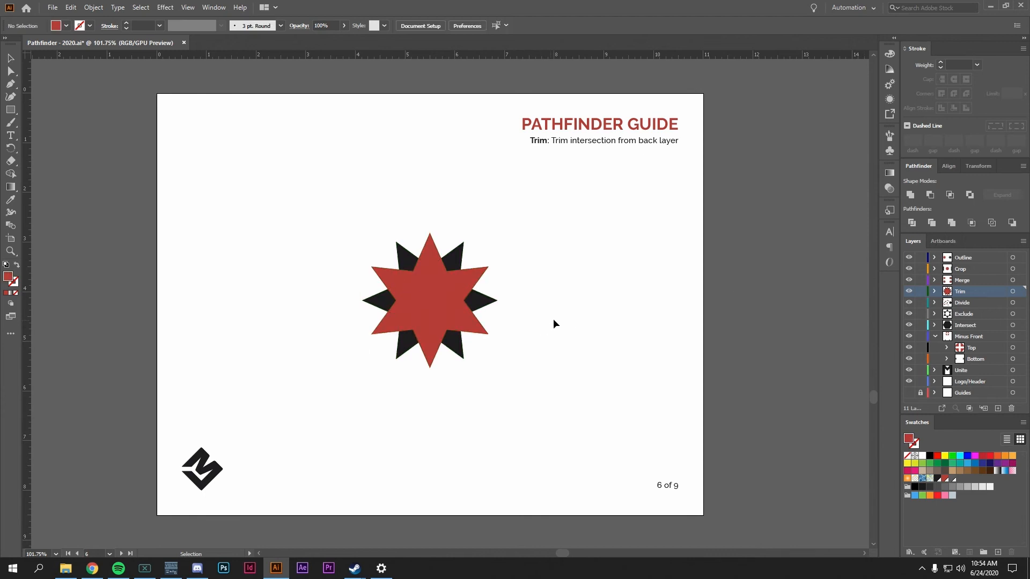
Ungroup the trimmed stars on the Trim artboard and move the red star aside from the black points.
{"action": "left_click", "coordinate": [422, 288]}
{"action": "key", "text": "ctrl"}
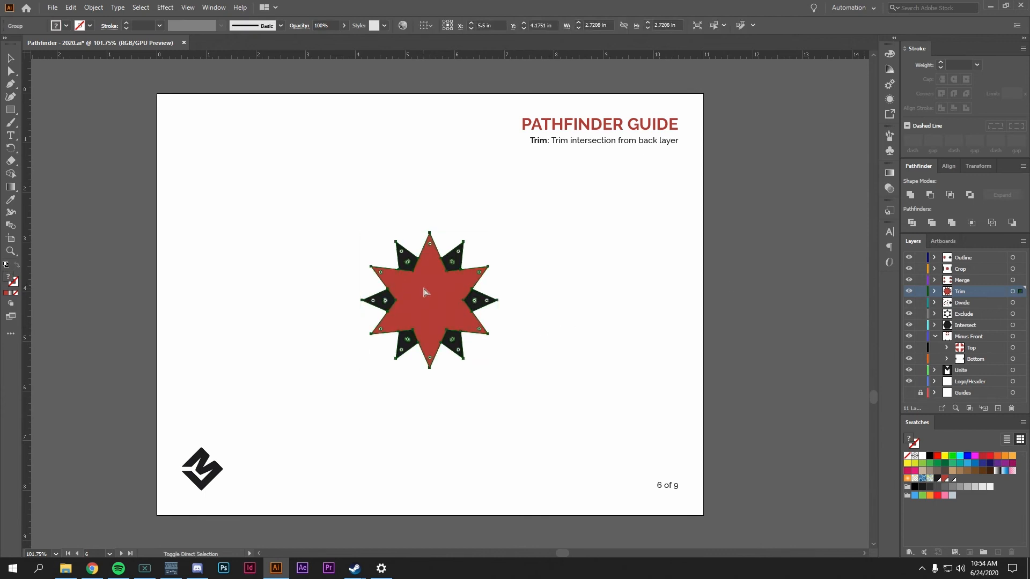
{"action": "left_click", "coordinate": [556, 308]}
{"action": "left_click_drag", "start_coordinate": [434, 309], "coordinate": [601, 302]}
{"action": "left_click_drag", "start_coordinate": [513, 388], "coordinate": [298, 192]}
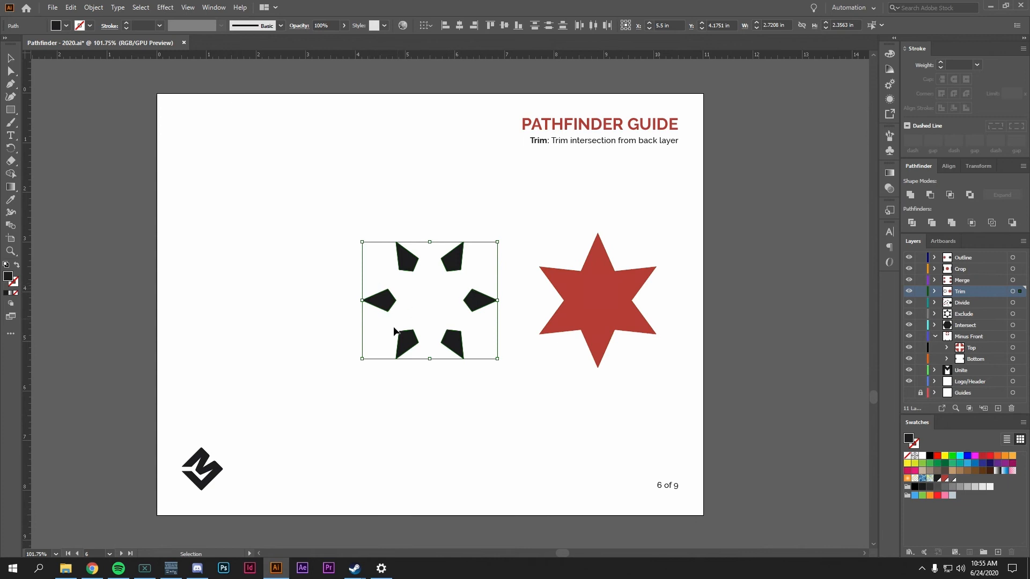
{"action": "left_click", "coordinate": [555, 410]}
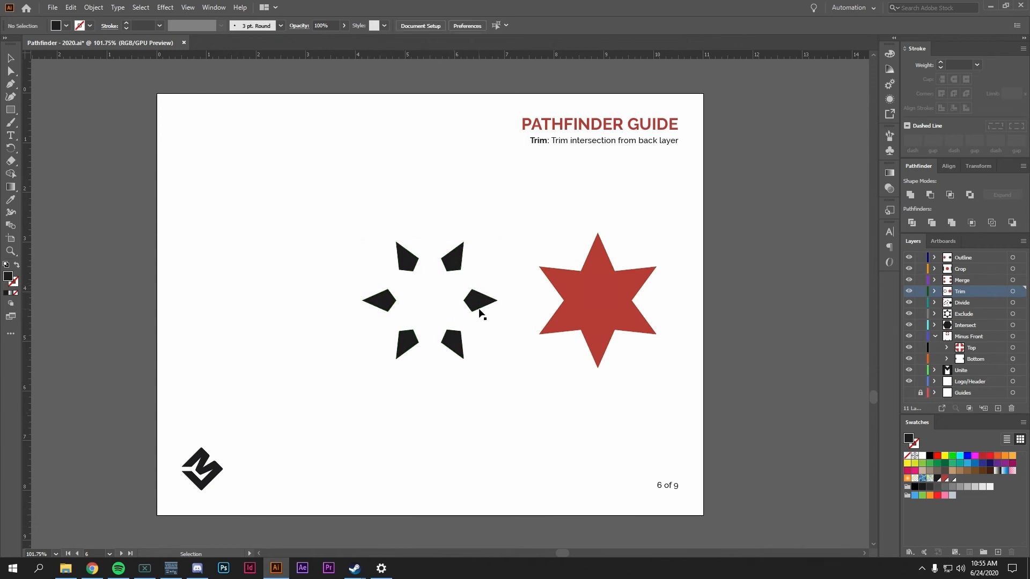
Try pulling two of the trimmed black points away from the ring, and undo the moves.
{"action": "left_click_drag", "start_coordinate": [479, 302], "coordinate": [539, 223]}
{"action": "left_click_drag", "start_coordinate": [453, 258], "coordinate": [439, 192]}
{"action": "left_click_drag", "start_coordinate": [399, 384], "coordinate": [399, 385]}
{"action": "key", "text": "ctrl+z"}
{"action": "key", "text": "ctrl+z"}
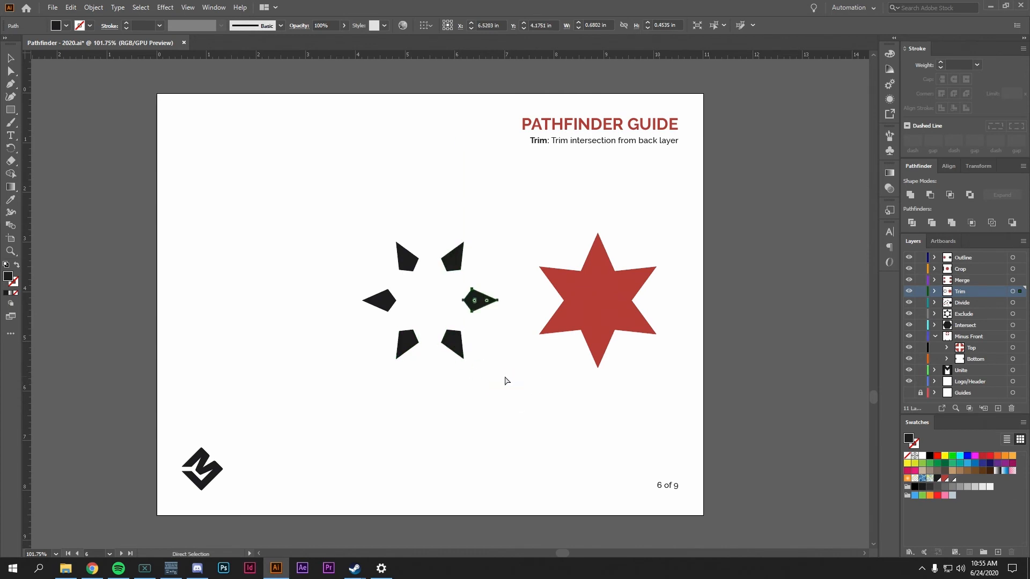
{"action": "key", "text": "ctrl+z"}
Try moving the trimmed red star off the black points again, and restore it to the centre.
{"action": "key", "text": "v"}
{"action": "left_click_drag", "start_coordinate": [407, 292], "coordinate": [535, 297]}
{"action": "key", "text": "ctrl+z"}
{"action": "left_click", "coordinate": [549, 407]}
{"action": "left_click_drag", "start_coordinate": [463, 302], "coordinate": [559, 311]}
{"action": "left_click_drag", "start_coordinate": [494, 310], "coordinate": [371, 278]}
{"action": "left_click", "coordinate": [520, 377]}
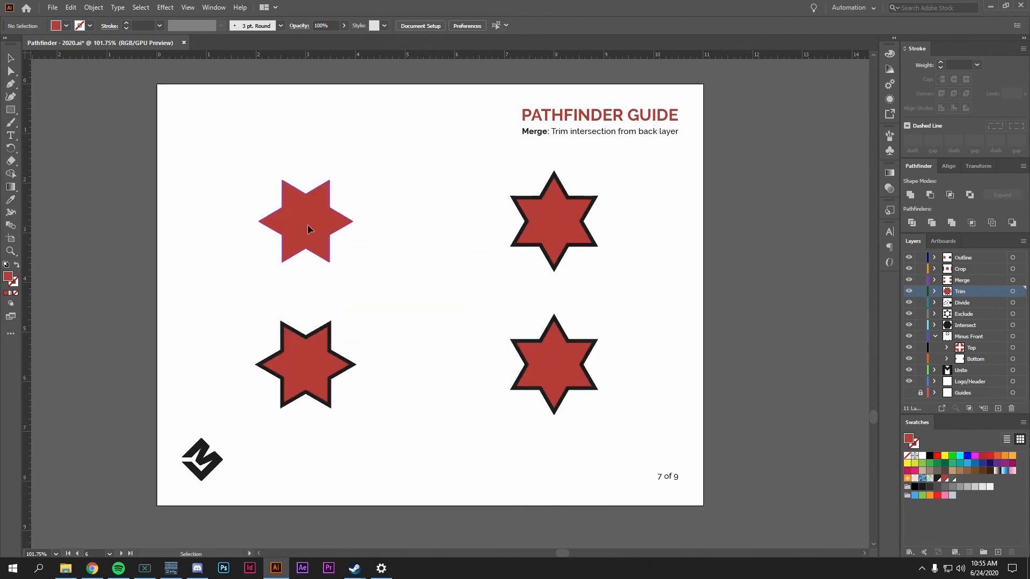
Bring the unstroked red star and the upper black-outlined star together at the upper centre of the Merge artboard.
{"action": "left_click_drag", "start_coordinate": [315, 224], "coordinate": [431, 224]}
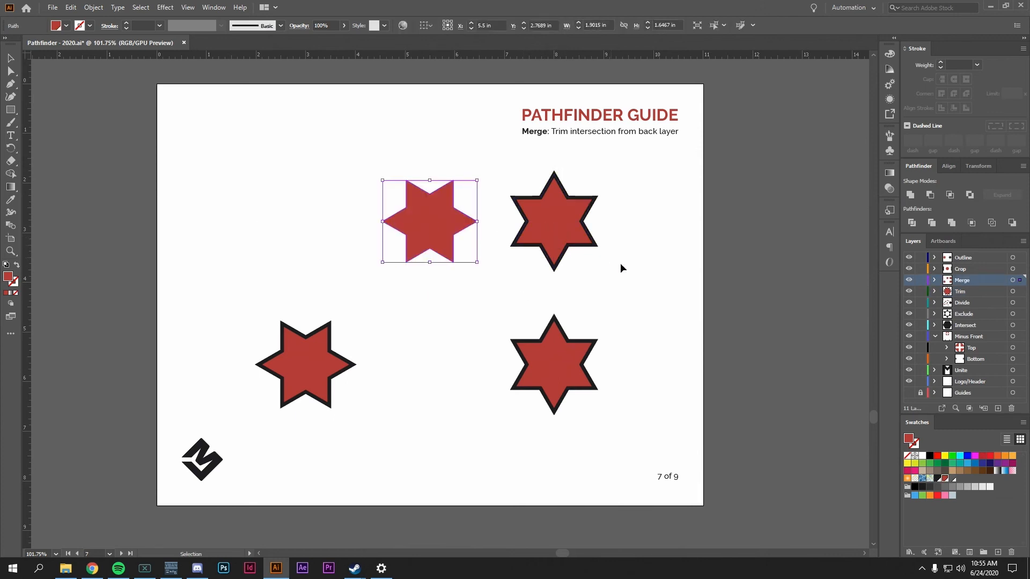
{"action": "left_click_drag", "start_coordinate": [559, 221], "coordinate": [437, 223]}
{"action": "left_click_drag", "start_coordinate": [564, 290], "coordinate": [326, 118]}
{"action": "left_click", "coordinate": [540, 323]}
Merge the two upper overlapping stars, move the combined shape aside, and undo both the move and the merge.
{"action": "left_click_drag", "start_coordinate": [472, 282], "coordinate": [405, 208]}
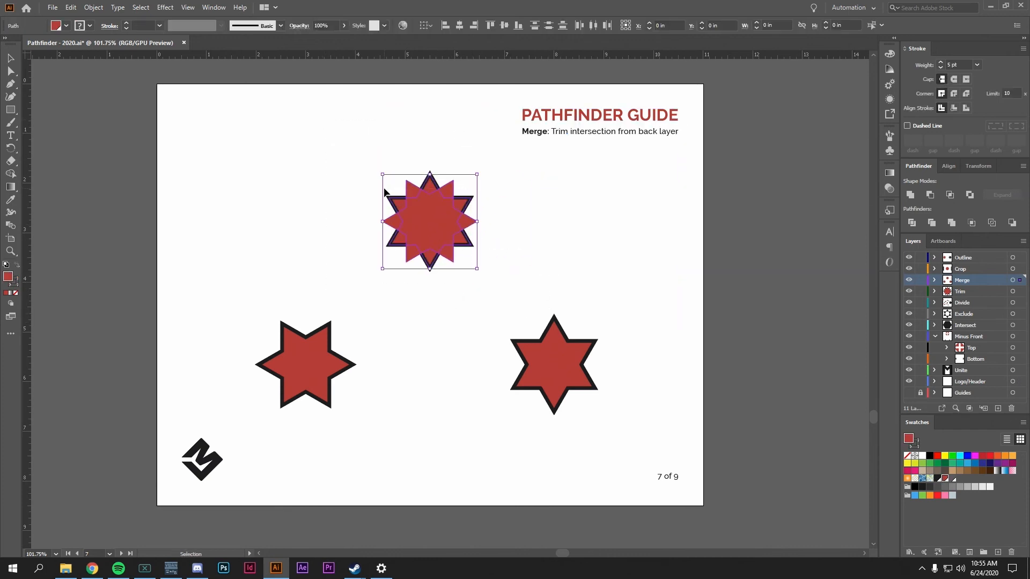
{"action": "left_click", "coordinate": [953, 224]}
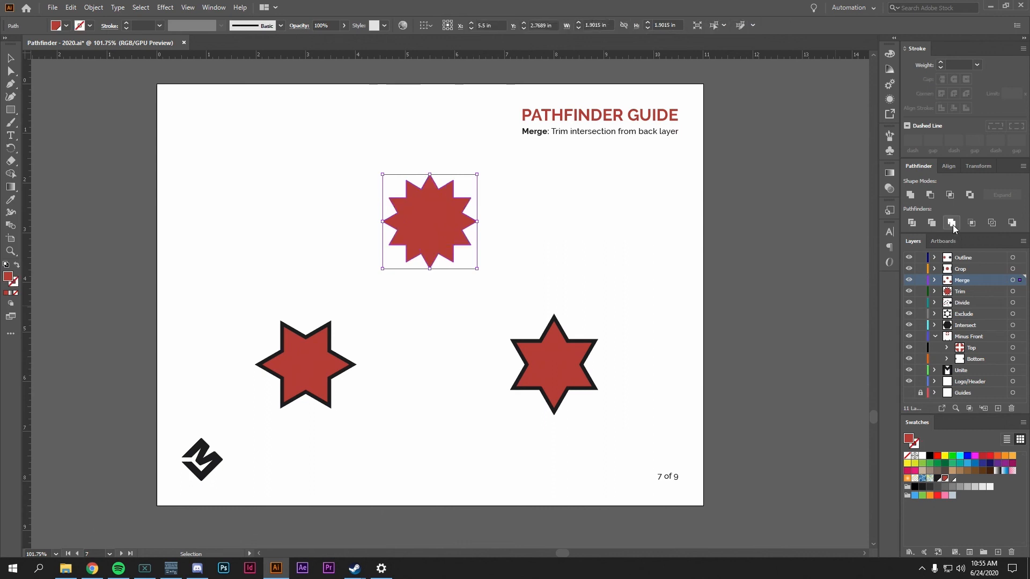
{"action": "left_click", "coordinate": [485, 245]}
{"action": "left_click_drag", "start_coordinate": [446, 229], "coordinate": [526, 245]}
{"action": "key", "text": "ctrl+z"}
{"action": "key", "text": "ctrl+z"}
{"action": "left_click", "coordinate": [535, 421]}
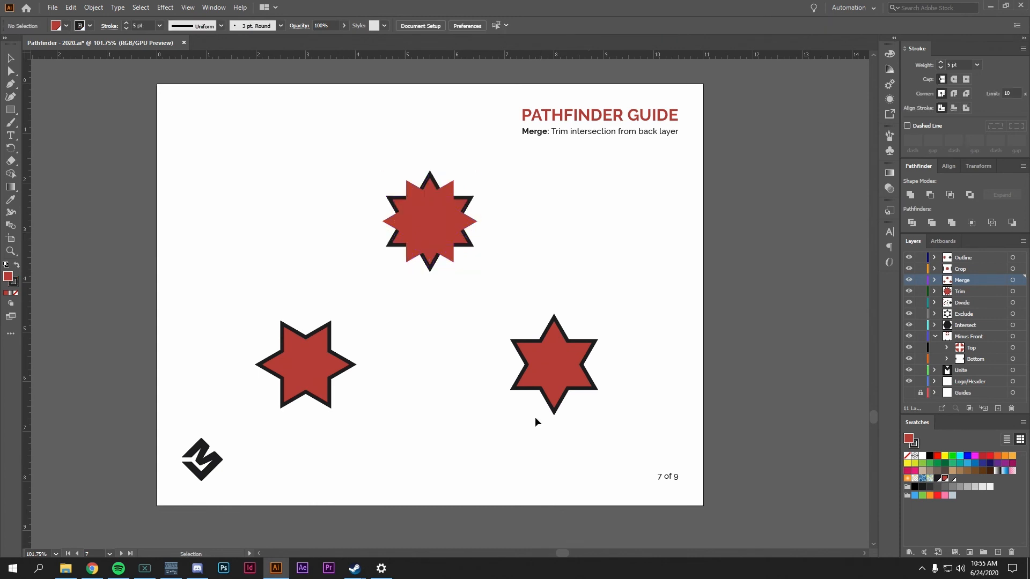
Overlap the two lower black-outlined red stars at the centre of the Merge artboard and merge them.
{"action": "mouse_move", "coordinate": [309, 370]}
{"action": "left_mouse_down"}
{"action": "mouse_move", "coordinate": [449, 382]}
{"action": "mouse_move", "coordinate": [434, 382]}
{"action": "left_mouse_up"}
{"action": "left_click_drag", "start_coordinate": [563, 374], "coordinate": [436, 372]}
{"action": "left_click", "coordinate": [540, 410]}
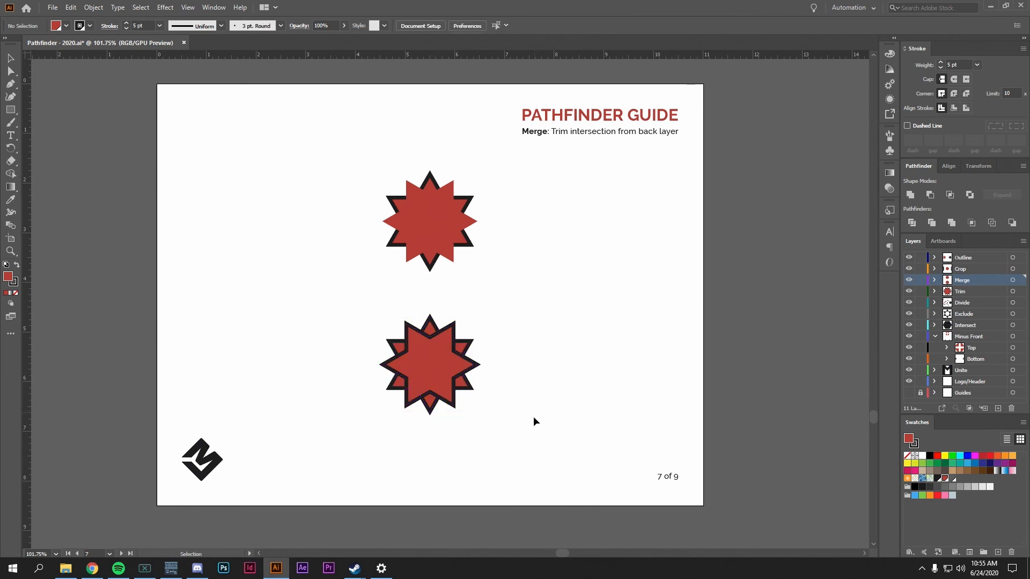
{"action": "left_click_drag", "start_coordinate": [535, 421], "coordinate": [365, 318]}
{"action": "left_click", "coordinate": [952, 222]}
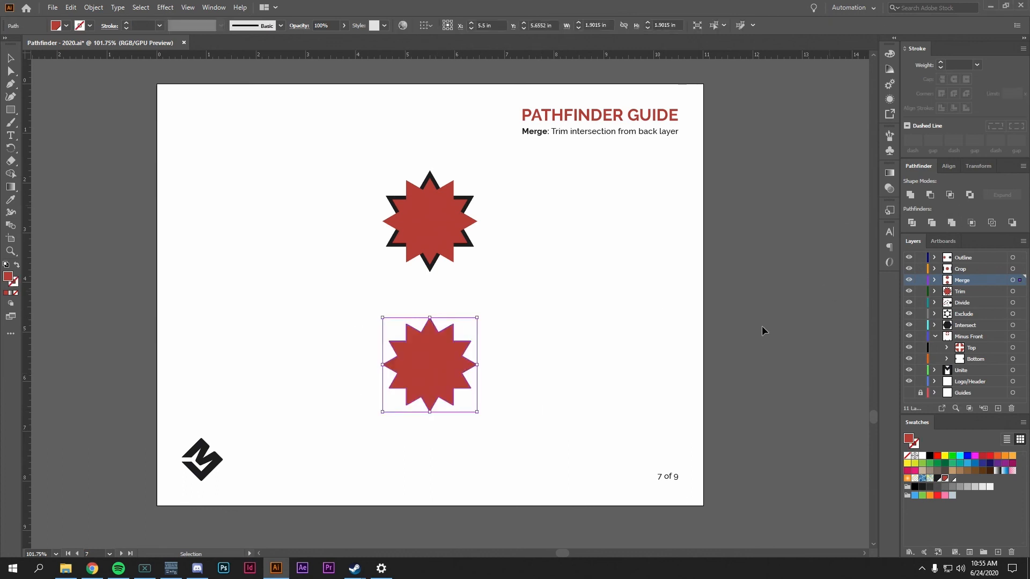
{"action": "left_click", "coordinate": [539, 397]}
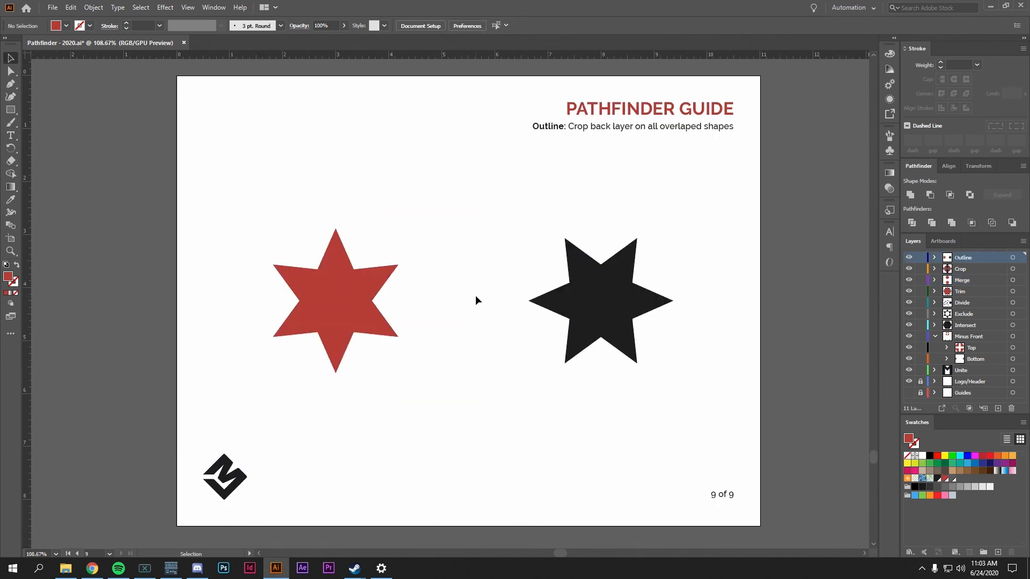
Centre the black star over the red star on the Outline artboard and apply the Outline pathfinder to both.
{"action": "left_click_drag", "start_coordinate": [344, 296], "coordinate": [509, 300]}
{"action": "left_click_drag", "start_coordinate": [612, 303], "coordinate": [489, 303]}
{"action": "left_click_drag", "start_coordinate": [621, 425], "coordinate": [368, 202]}
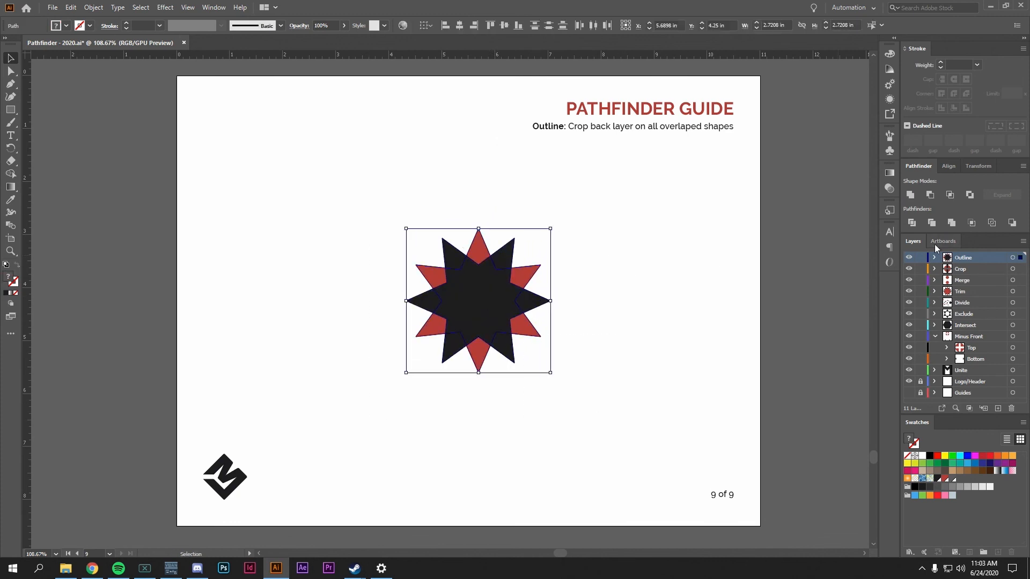
{"action": "left_click", "coordinate": [993, 222]}
{"action": "left_click", "coordinate": [608, 313]}
Select the outlined stars and ungroup them into separate line segments.
{"action": "left_click_drag", "start_coordinate": [616, 415], "coordinate": [315, 209]}
{"action": "left_click", "coordinate": [611, 330]}
{"action": "left_click_drag", "start_coordinate": [482, 267], "coordinate": [541, 276]}
{"action": "left_click_drag", "start_coordinate": [620, 475], "coordinate": [317, 192]}
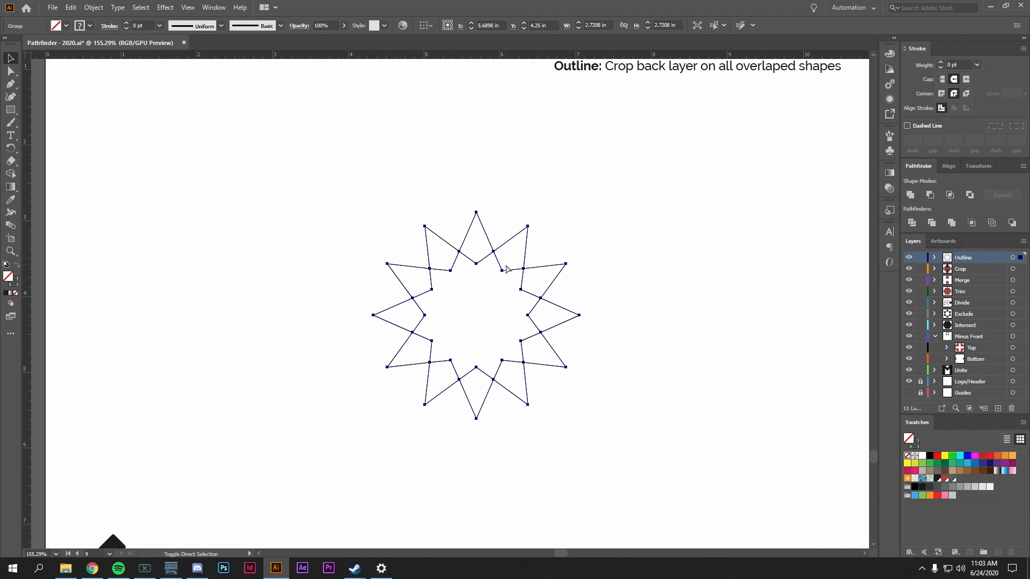
{"action": "left_click", "coordinate": [660, 292]}
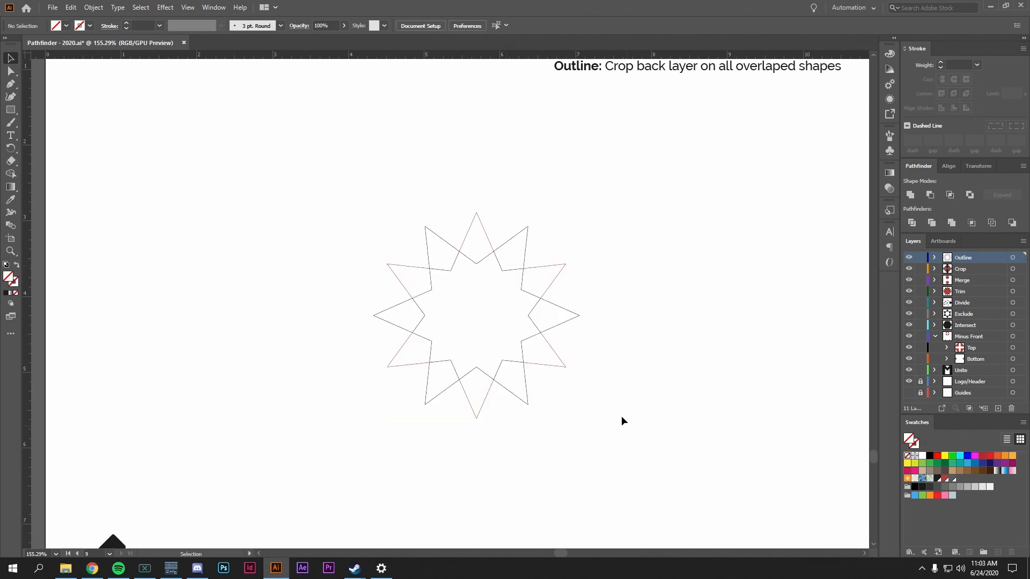
Pull several line segments on the outlined stars' right side away from the shape to separate them.
{"action": "left_click", "coordinate": [567, 366]}
{"action": "left_click_drag", "start_coordinate": [567, 362], "coordinate": [633, 370]}
{"action": "left_click", "coordinate": [584, 297]}
{"action": "left_click_drag", "start_coordinate": [558, 307], "coordinate": [664, 299]}
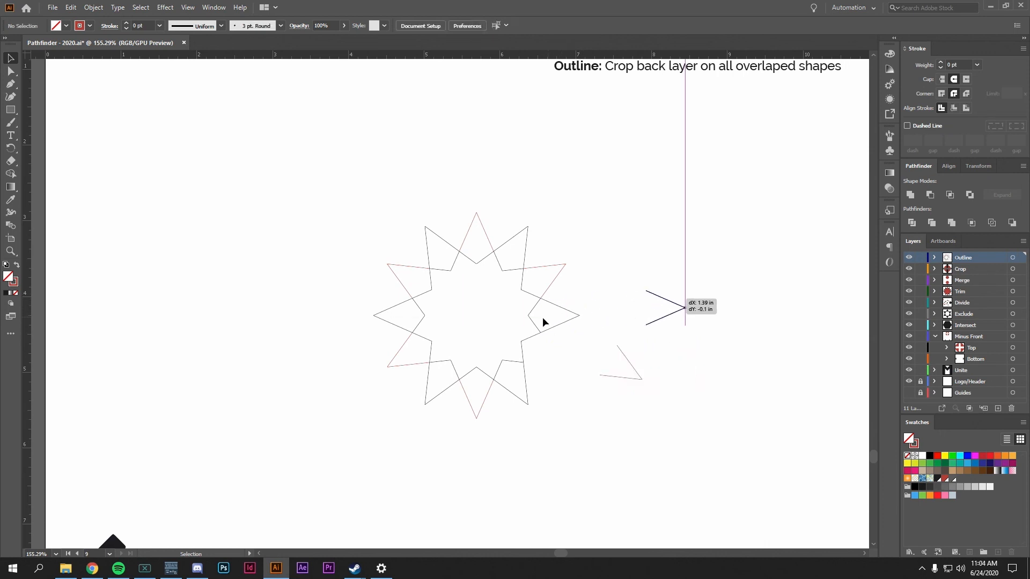
{"action": "left_click_drag", "start_coordinate": [528, 317], "coordinate": [612, 317]}
{"action": "left_click_drag", "start_coordinate": [520, 380], "coordinate": [532, 388]}
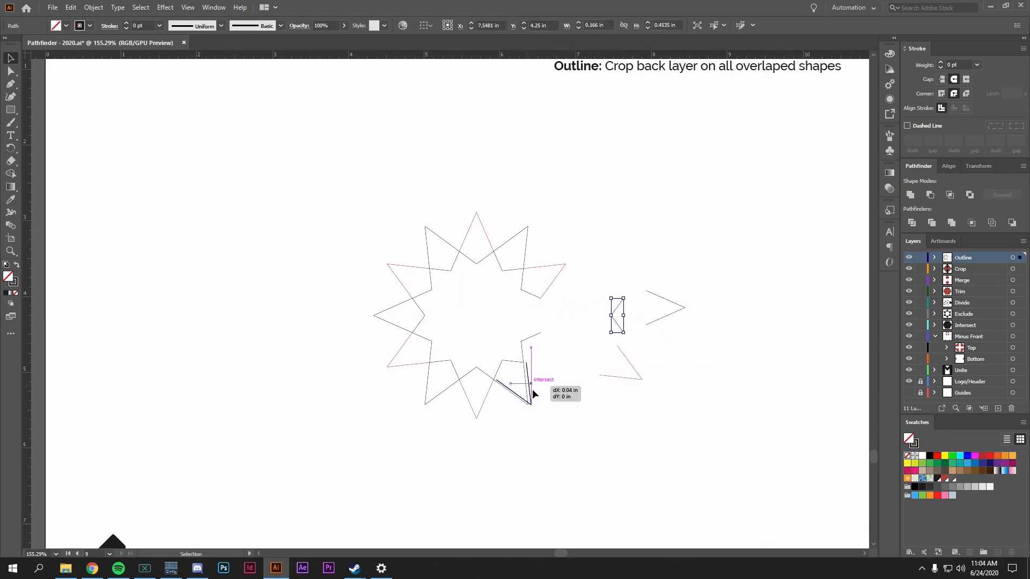